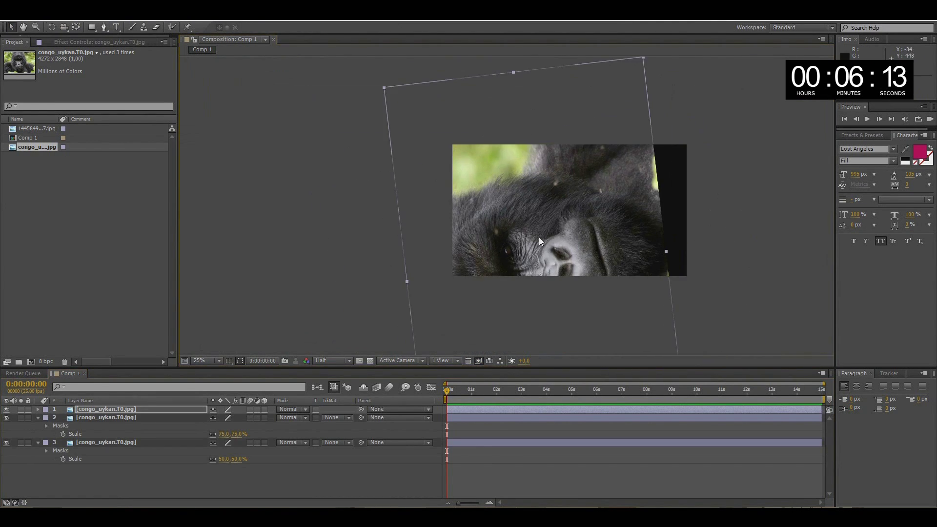
- Reposition the sideways gorilla photo layer within the composition frame
key("period")
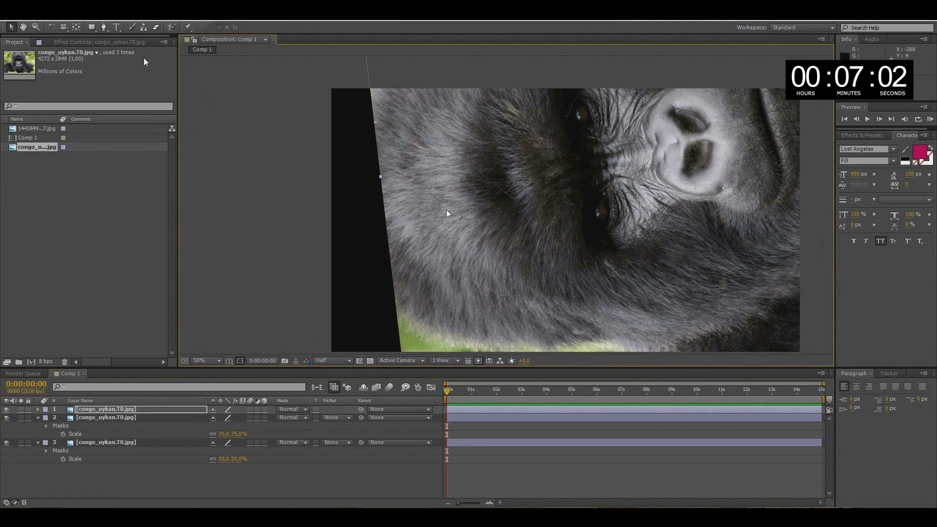
left_click_drag(539, 211, 496, 236)
left_click(503, 196)
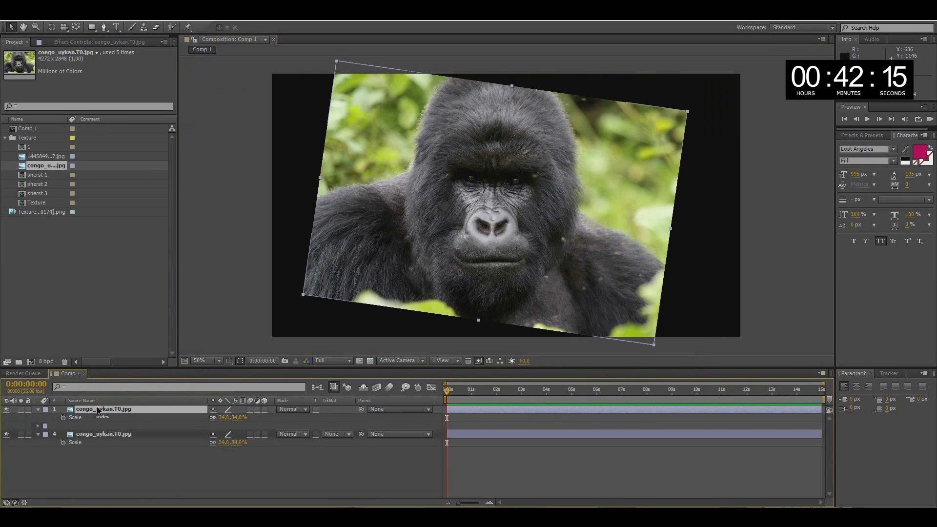
- Duplicate the congo_uykan.T0.jpg layer so four stacked copies are available for cutting out facial parts
key("ctrl+d")
key("ctrl+d")
key("ctrl+d")
- Trace a curved mask around the gorilla's nose on the topmost photo copy with the Pen tool
scroll(415, 271, "up", 4)
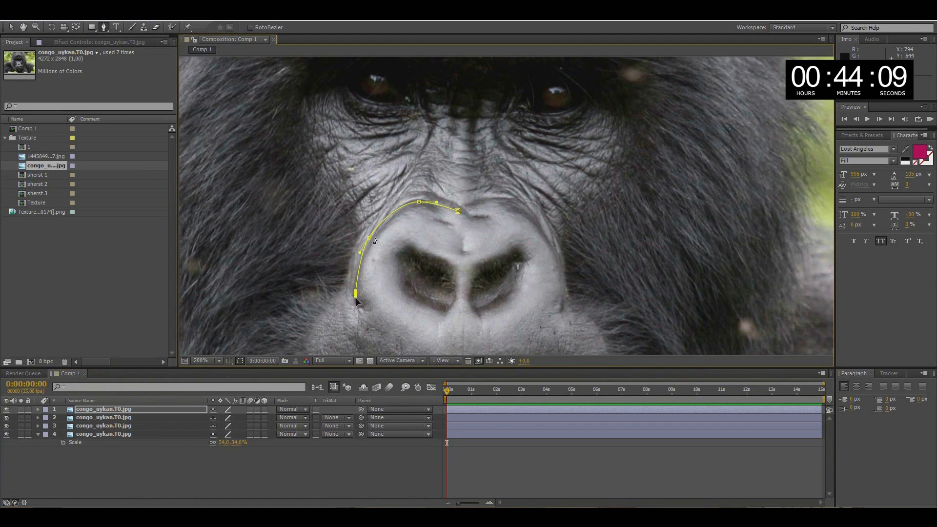
left_click(392, 242)
left_click(404, 244)
left_click_drag(449, 266, 461, 271)
- Hide the nose copy and trace a mask along the gorilla's mouth on the second photo copy
left_click(6, 409)
left_click(104, 417)
scroll(505, 205, "down", 5)
left_click(318, 169)
left_click_drag(361, 196, 379, 200)
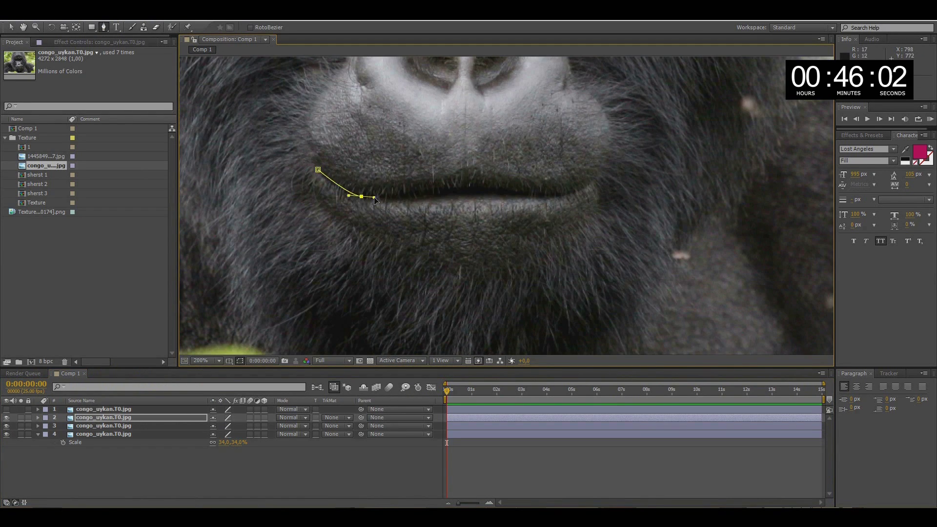
scroll(514, 234, "down", 3)
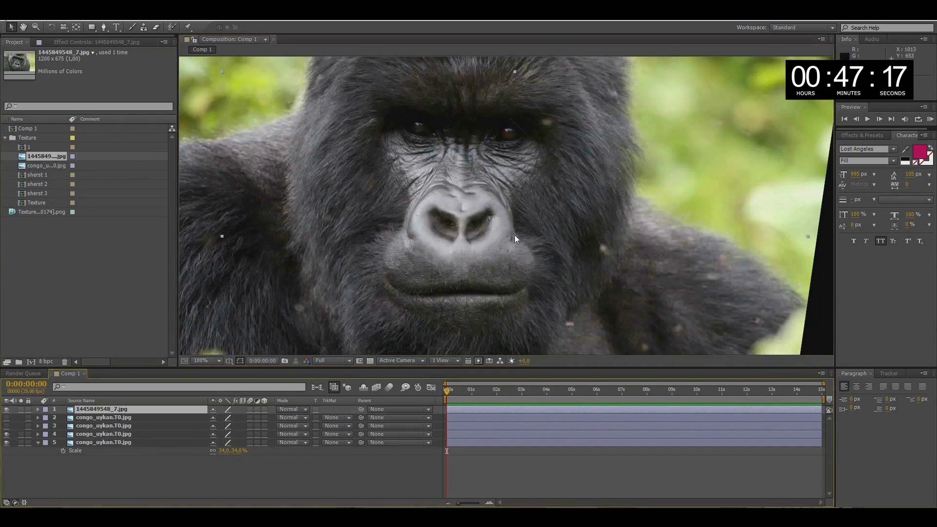
left_click_drag(46, 156, 98, 409)
scroll(303, 170, "up", 3)
left_click(486, 210)
left_click_drag(463, 269, 482, 269)
left_click_drag(552, 289, 579, 318)
left_click_drag(647, 310, 663, 307)
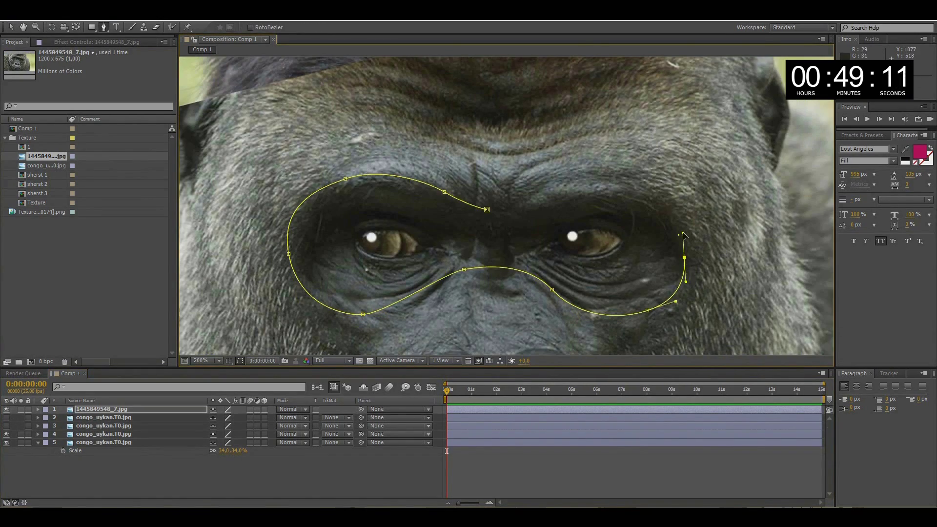
left_click(486, 209)
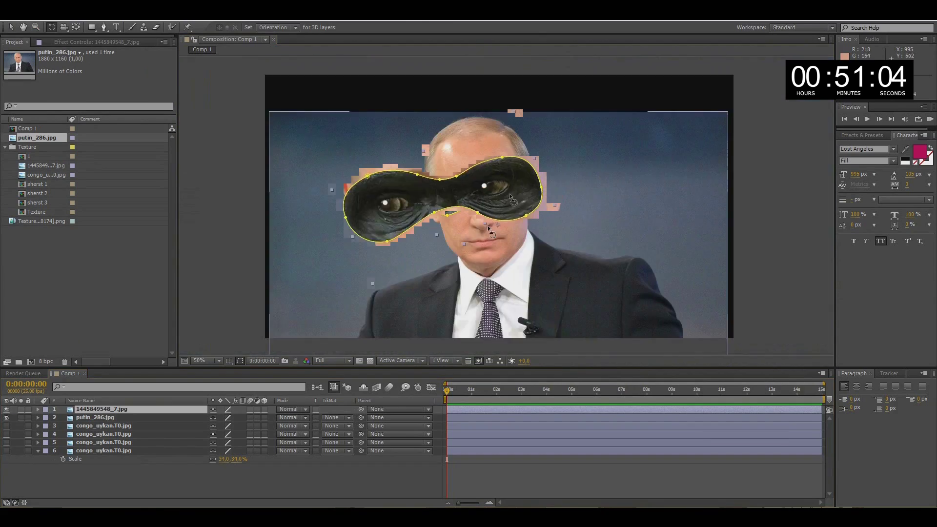
- Delete the putin_286.jpg layer from the composition
scroll(604, 236, "down", 3)
key("Delete")
scroll(537, 210, "up", 5)
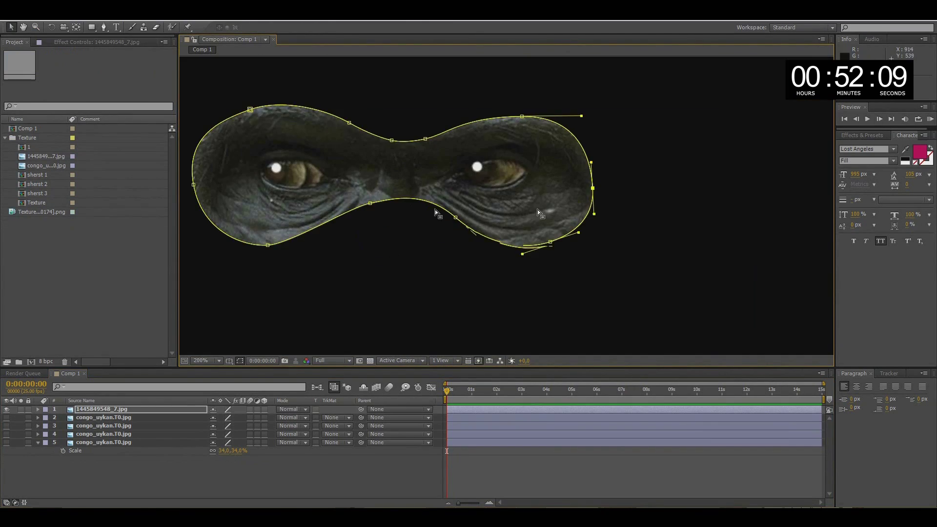
scroll(537, 209, "down", 2)
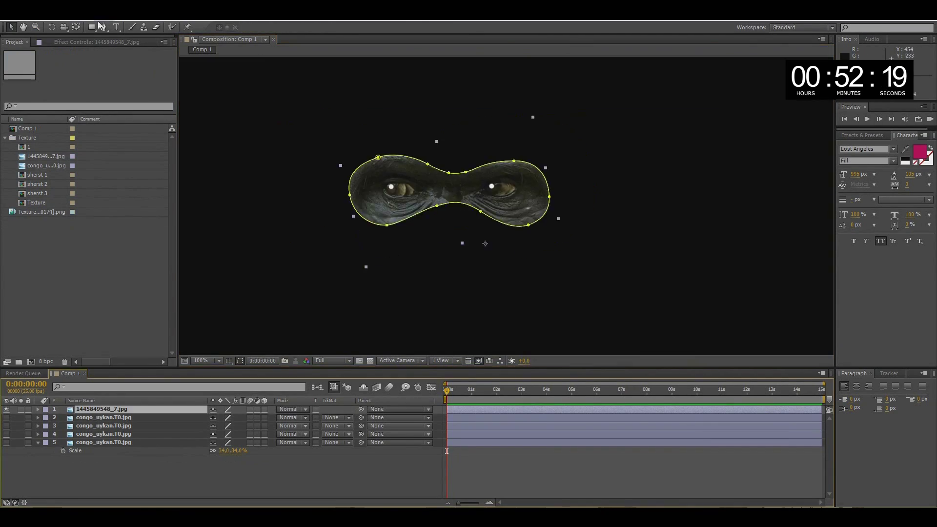
left_click_drag(381, 167, 421, 167)
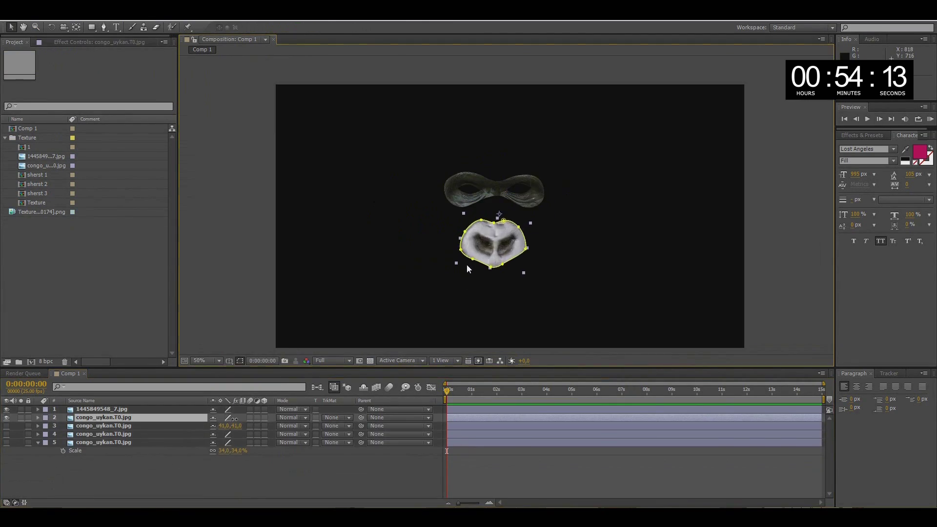
- Bring in maxresdefault.jpg as a background reference and place the mouth cutout below the nose
key("super+d")
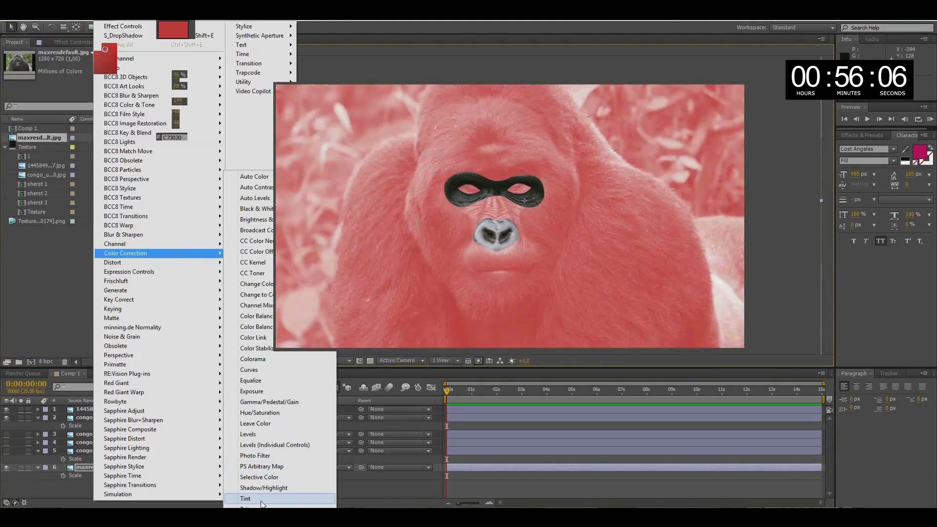
left_click(497, 284)
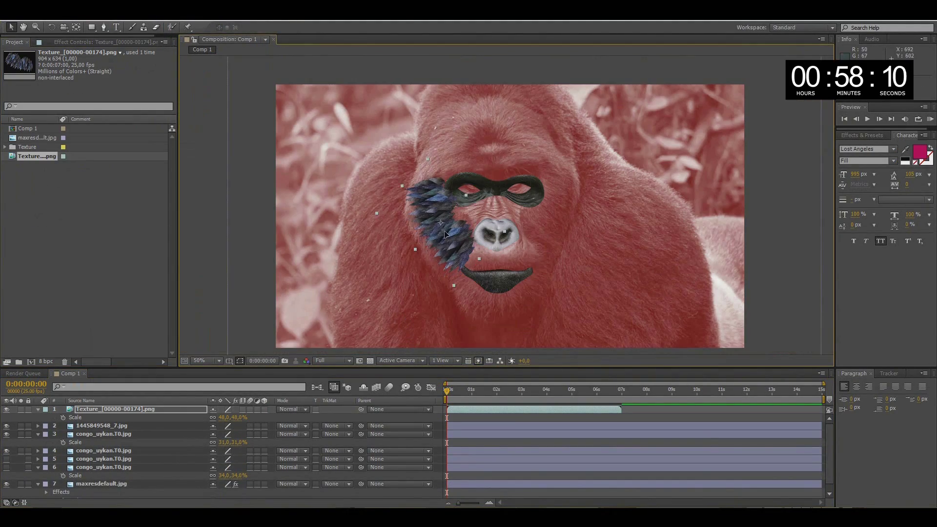
- Rotate the feather texture layer to follow the edge of the gorilla's face beside the eye
key("w")
left_click_drag(442, 205, 463, 218)
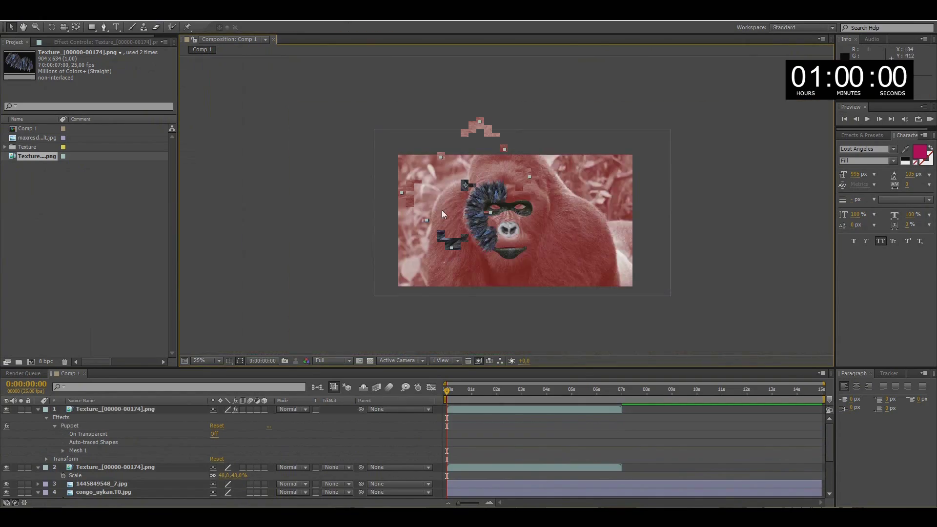
scroll(441, 210, "up", 2)
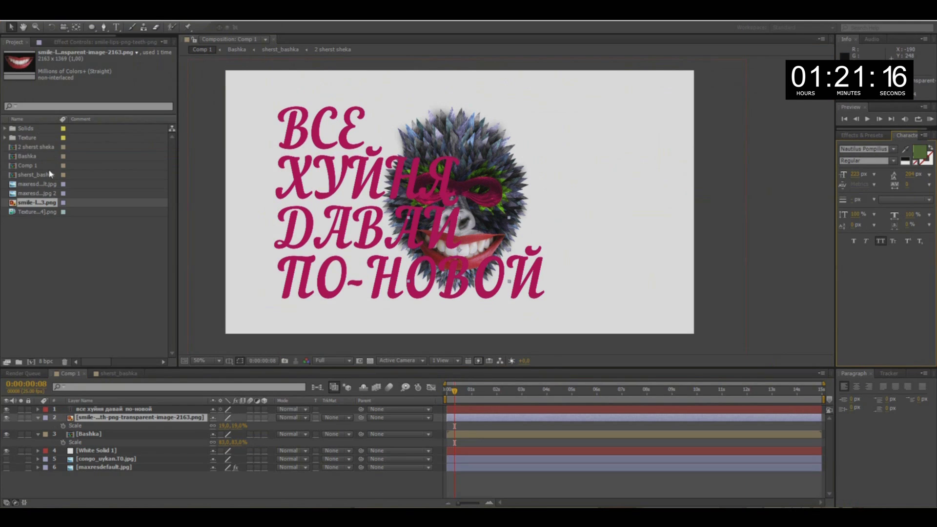
- Run the "Sdelat pizdato" JSX script from the desktop folder
left_click(247, 278)
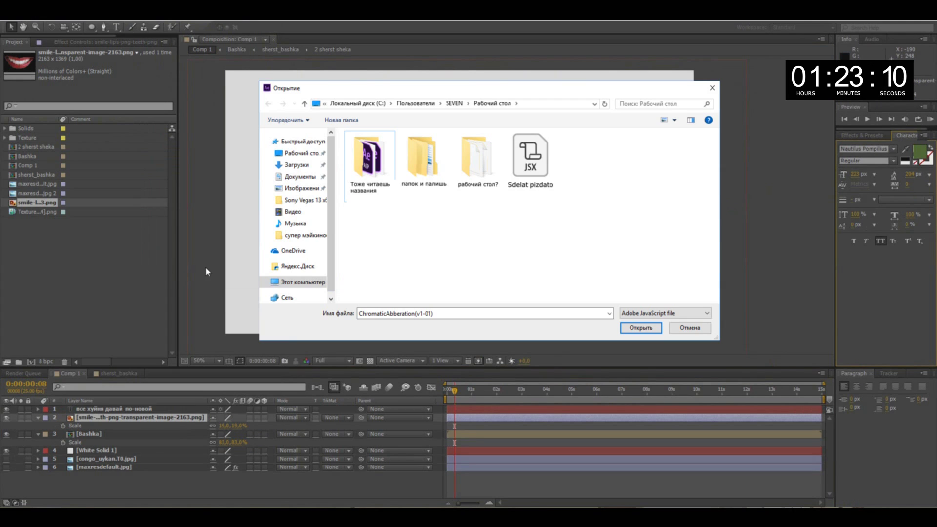
double_click(526, 169)
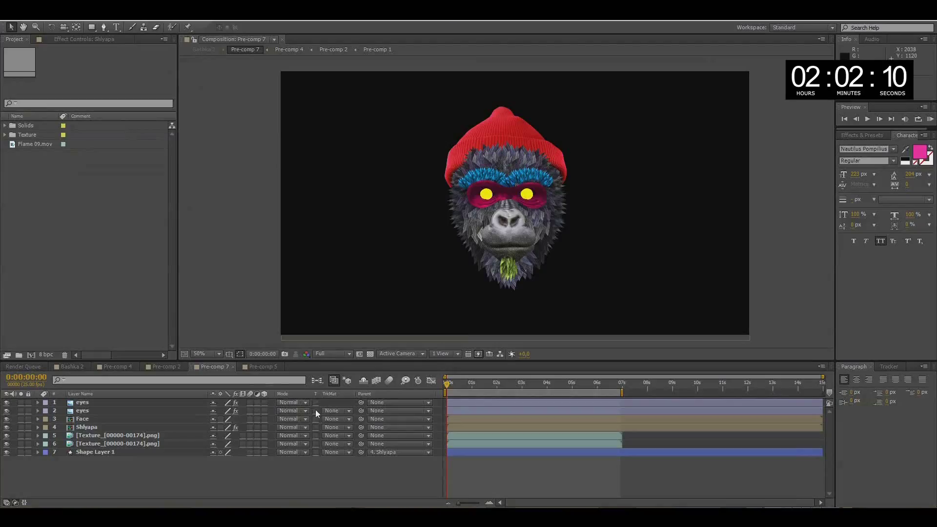
left_click(441, 353)
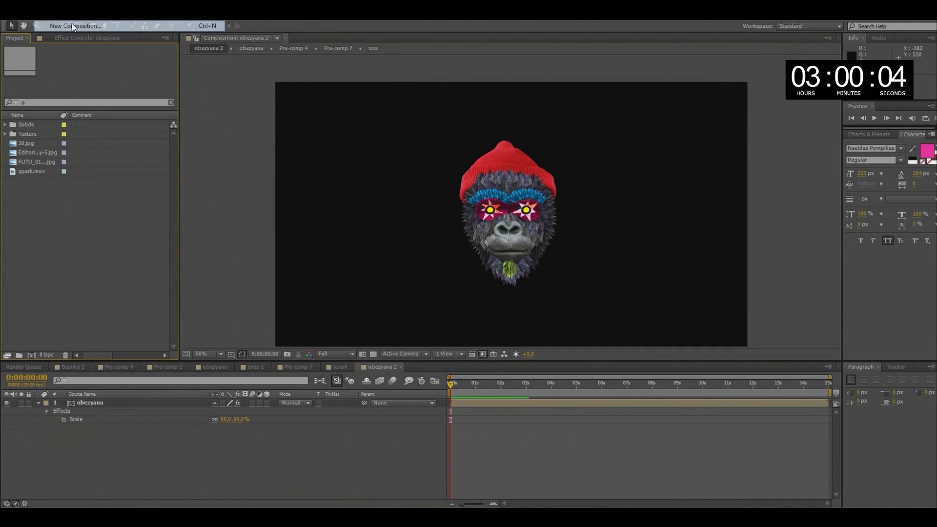
- Create a new composition for the open-mouth artwork, named Rot naoborot
left_click(71, 25)
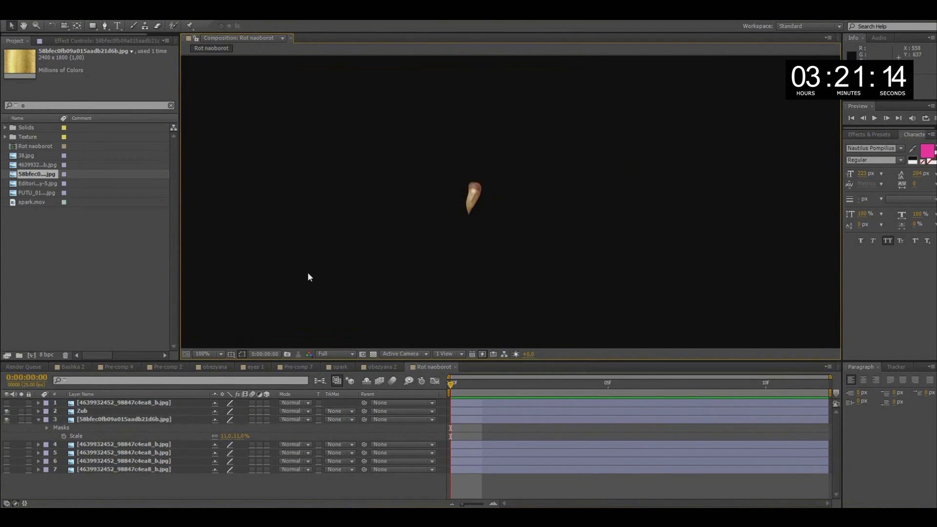
- Open the blending mode choices for the Zub layer
left_click(292, 411)
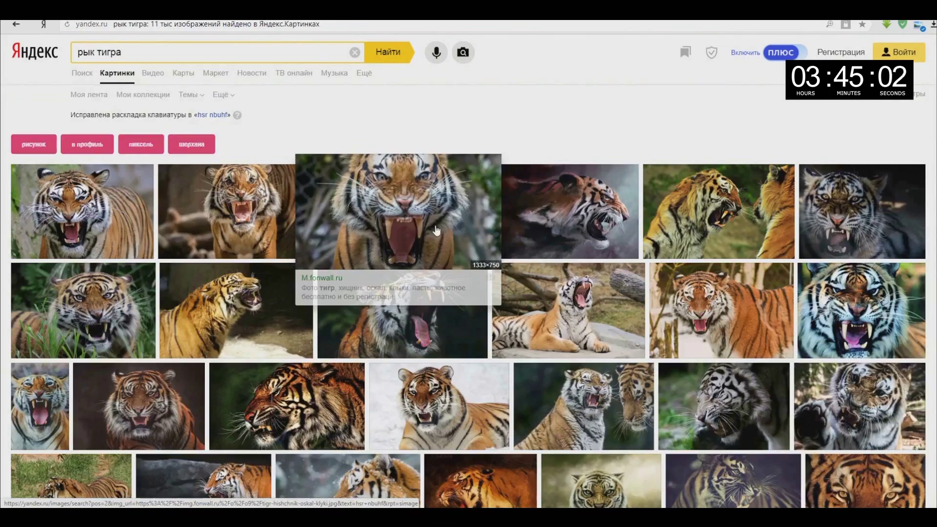
- In the browser's Yandex image results for "рык тигра", enlarge the photo of the roaring tiger facing forward
left_click(437, 230)
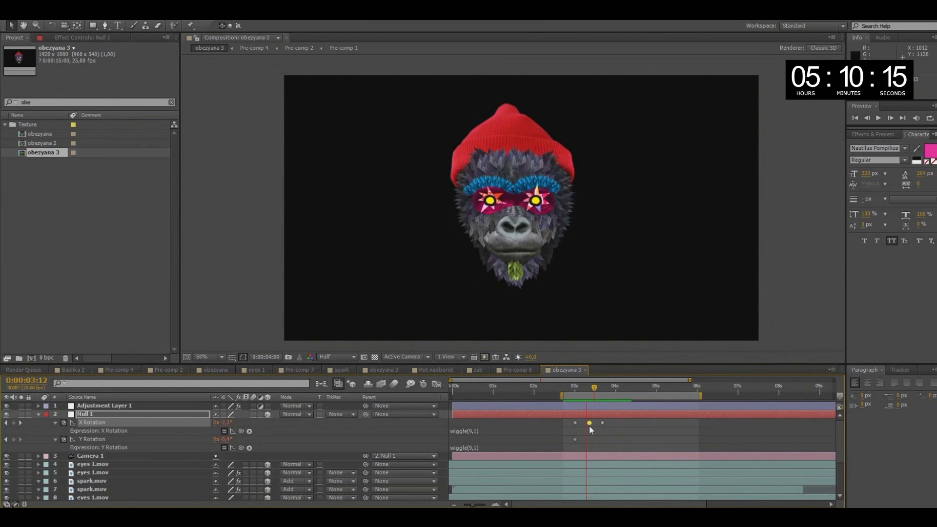
- Apply easing to the middle X Rotation keyframe of Null 1 in the obezyana 3 composition
right_click(590, 422)
mouse_move(628, 412)
left_click(786, 483)
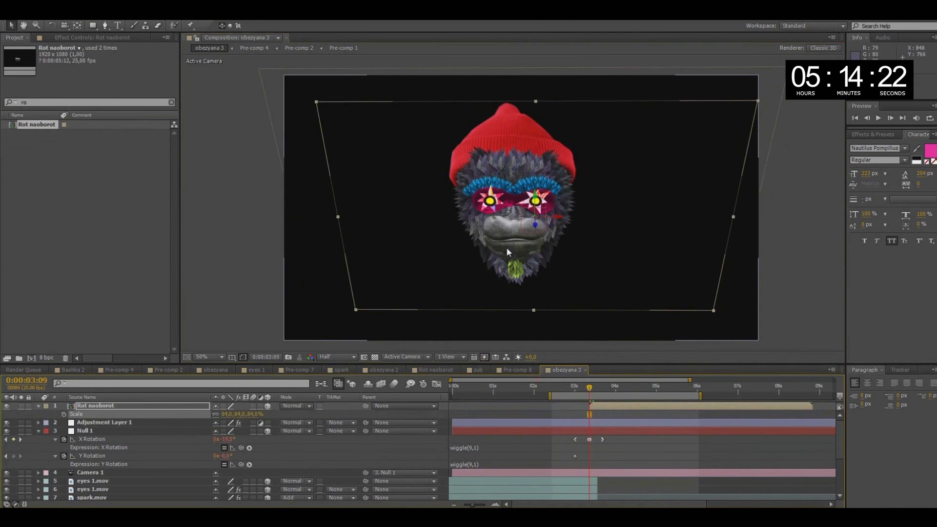
- Shift the Y Rotation keyframe of Null 1 slightly later in time and preview the head movement
left_click_drag(575, 456, 577, 457)
left_click_drag(576, 455, 578, 458)
key("space")
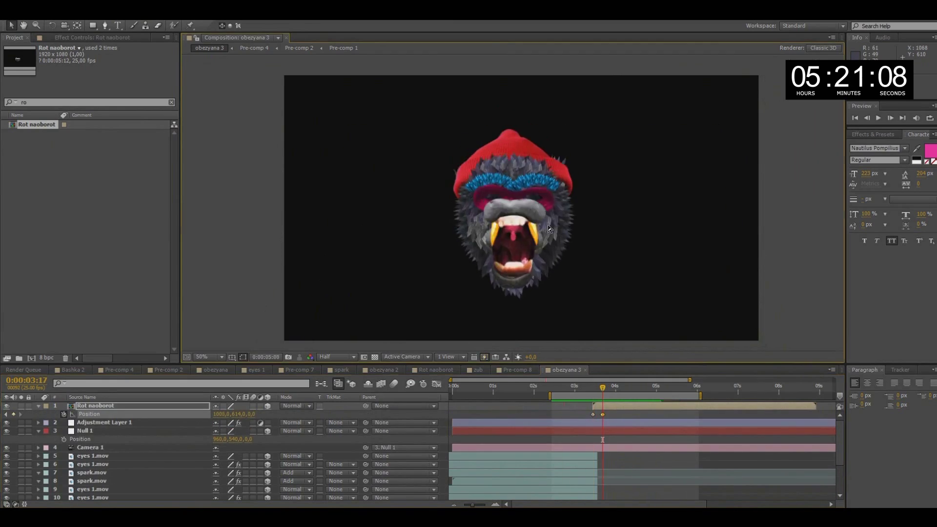
left_click(549, 227)
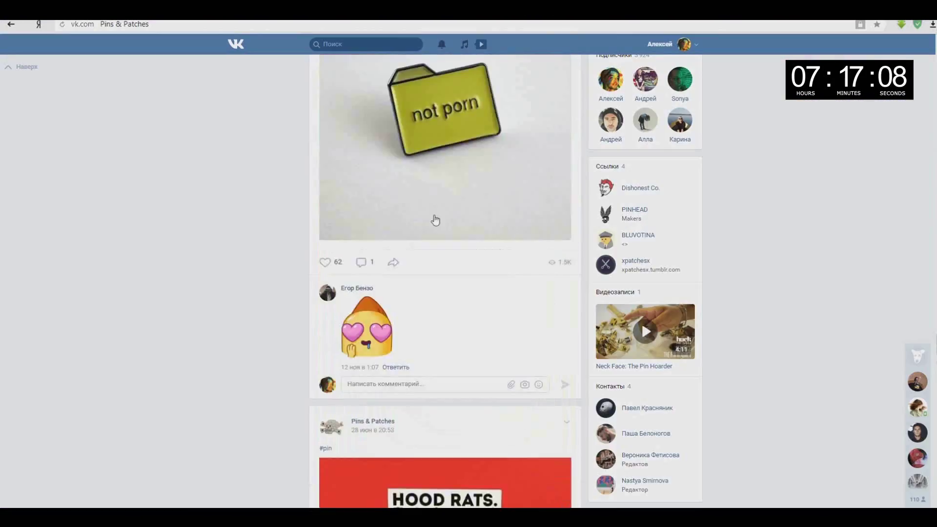
- Browse the Pins & Patches community feed on VK for pin and patch designs as badge references
scroll(430, 224, "down", 15)
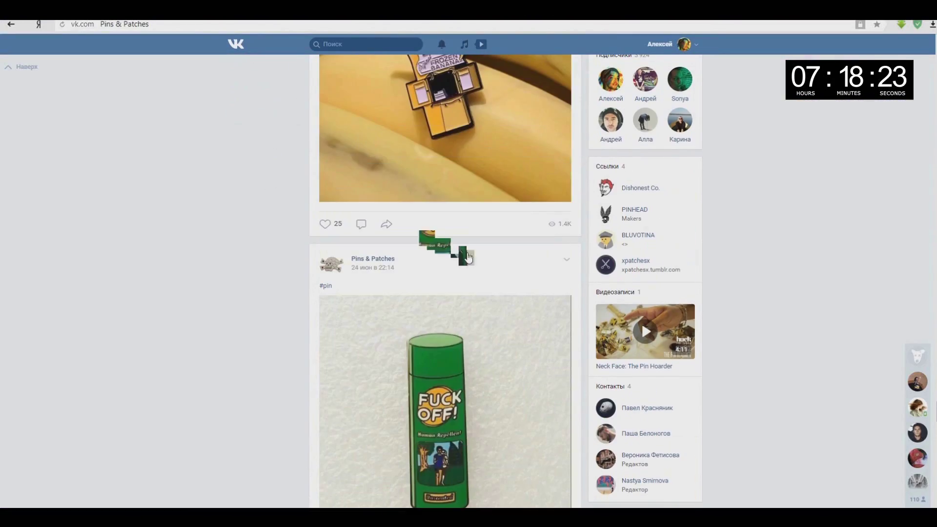
scroll(459, 251, "down", 10)
scroll(491, 266, "down", 1)
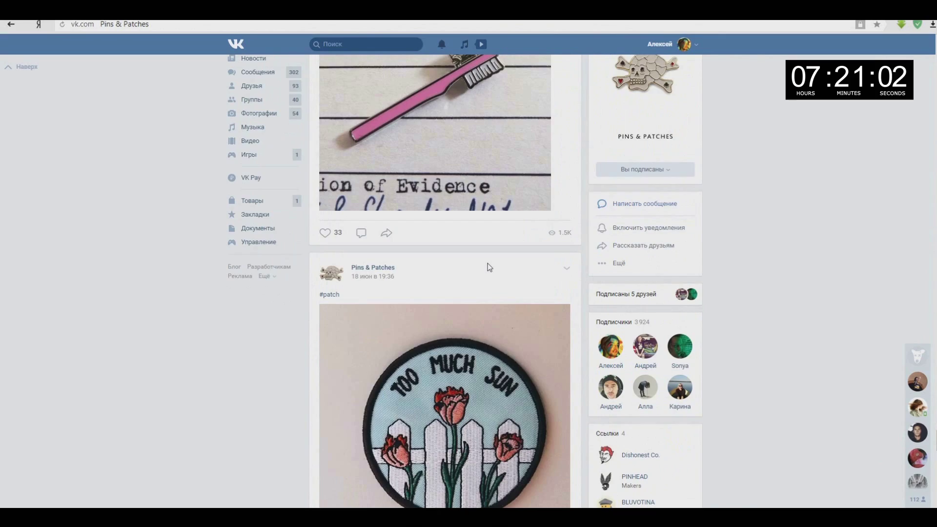
scroll(489, 267, "down", 10)
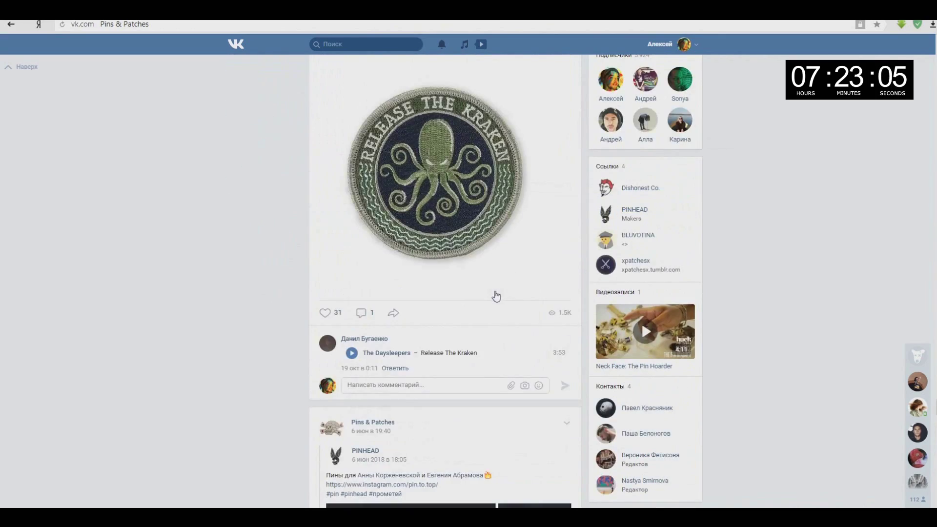
scroll(537, 341, "down", 10)
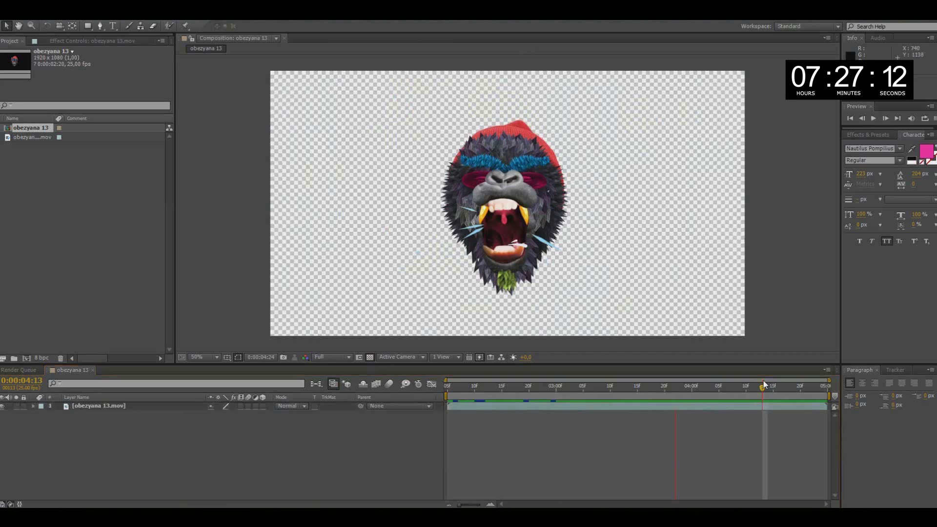
- Draw a dark rounded rectangle around the gorilla head and place its shape layer beneath obezyana 13.mov
left_click_drag(408, 105, 608, 304)
left_click_drag(90, 405, 89, 415)
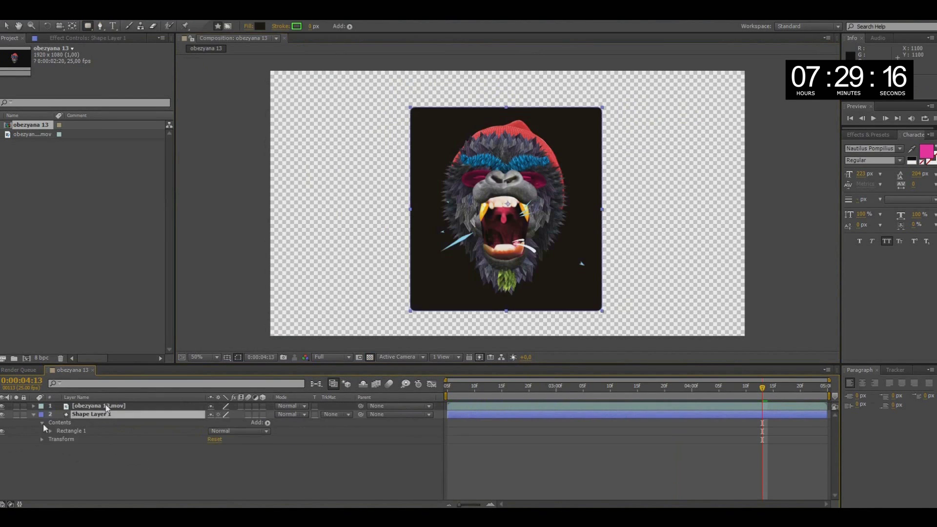
- Set the background rectangle's size to 776 by 934 and its roundness to about 363
left_click_drag(213, 464, 258, 447)
left_click(70, 430)
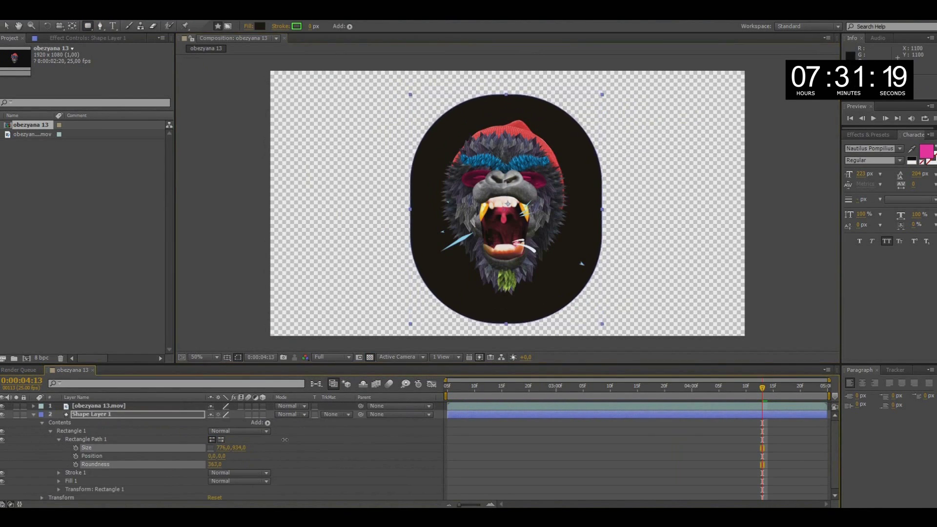
left_click(33, 414)
- Keyframe the position of the obezyana 13.mov layer at two close moments shortly after three seconds
left_click(447, 395)
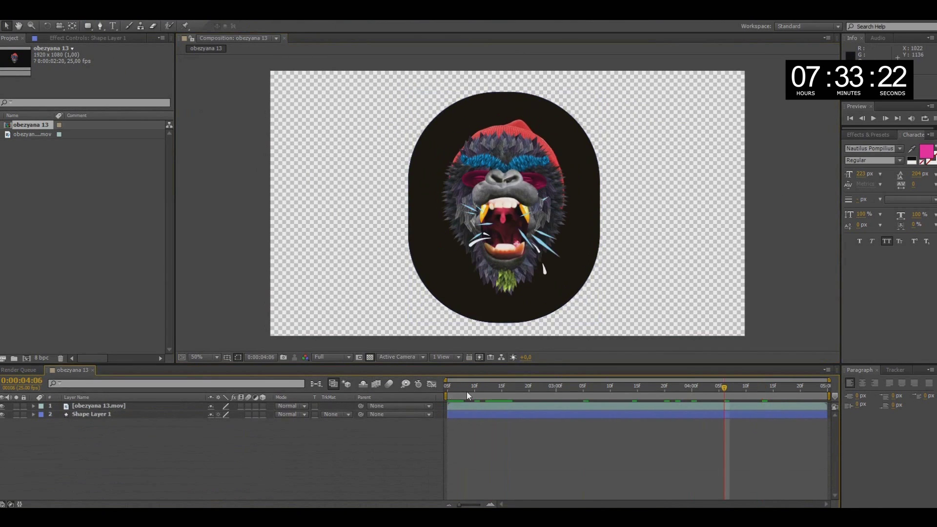
left_click(496, 299)
left_click(625, 389)
left_click_drag(626, 390, 607, 391)
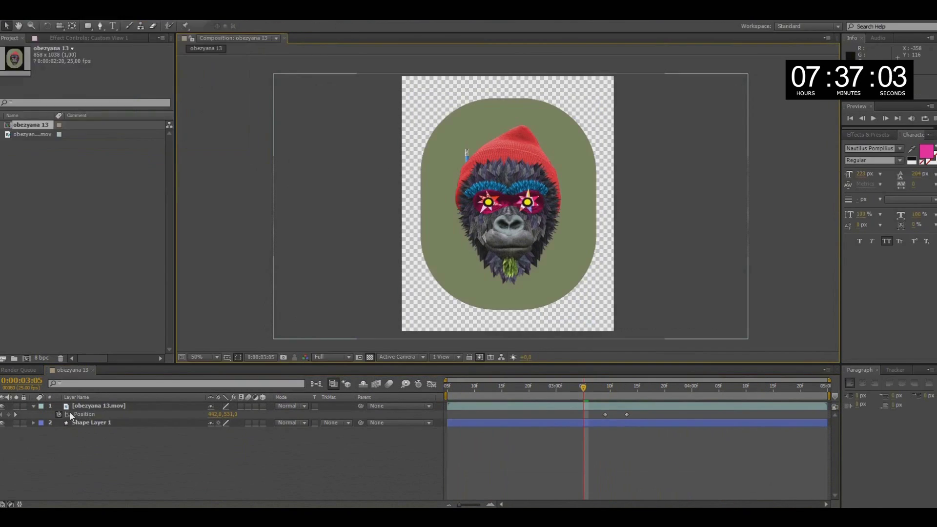
- Set the rounded background shape's fill colour to a saturated blue
left_click(258, 26)
left_click(105, 53)
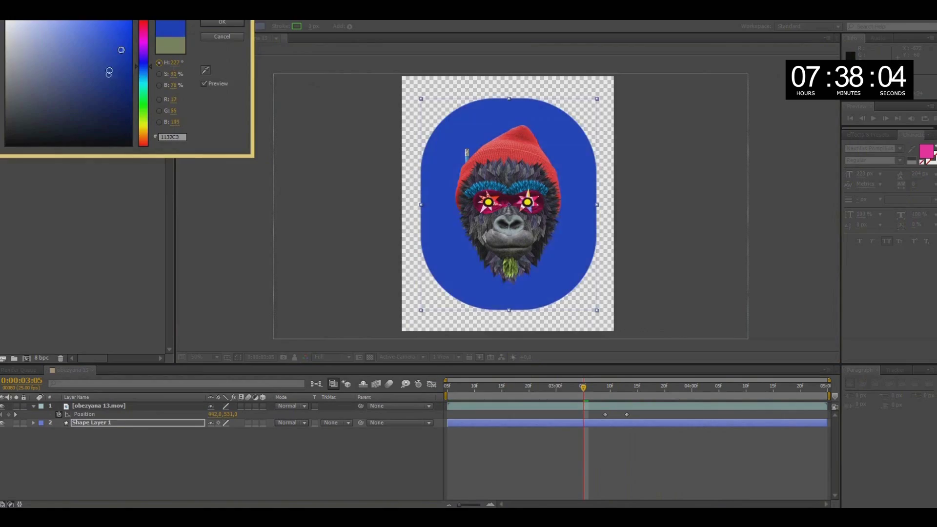
left_click(222, 21)
- Change the rounded background shape's fill colour to yellow
left_click(258, 26)
left_click(143, 123)
left_click(111, 39)
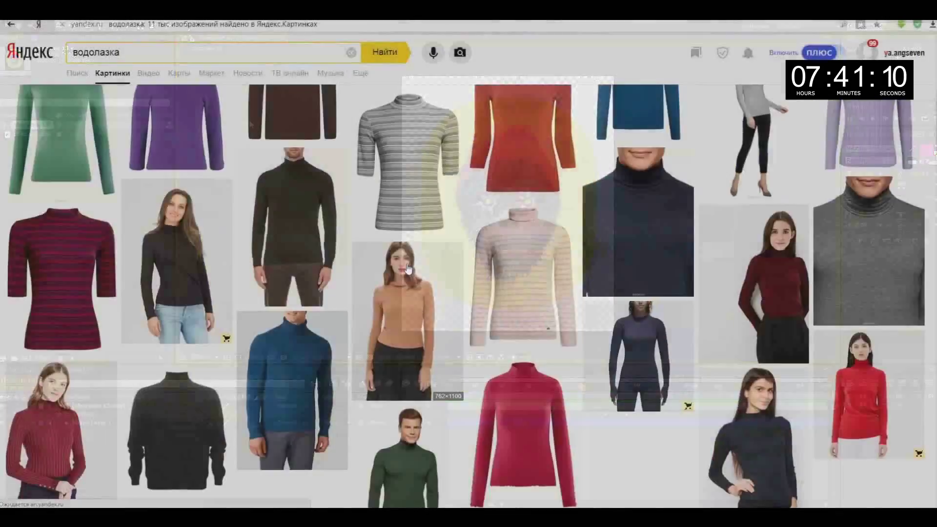
- In the browser's Yandex image results for "водолазка", browse the turtlenecks, enlarge the plain blue one and close its preview
scroll(431, 237, "down", 10)
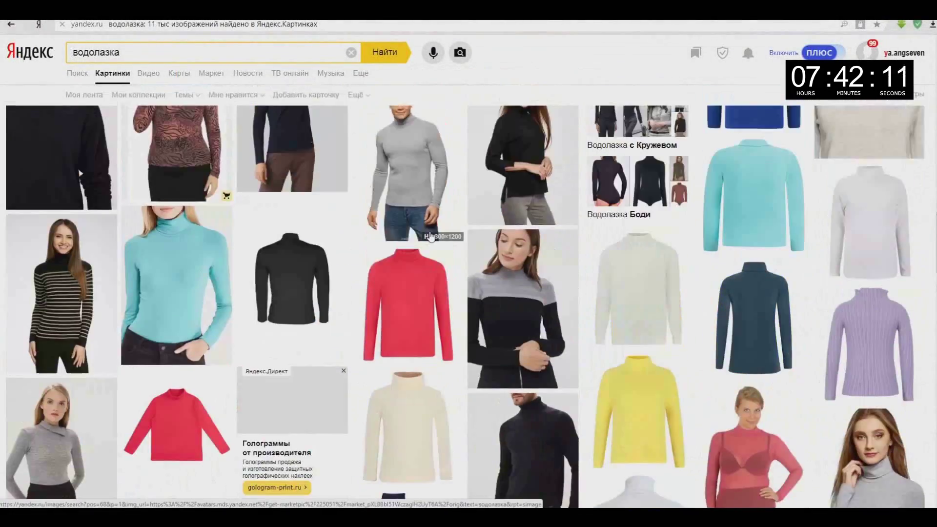
scroll(430, 237, "up", 5)
left_click(763, 210)
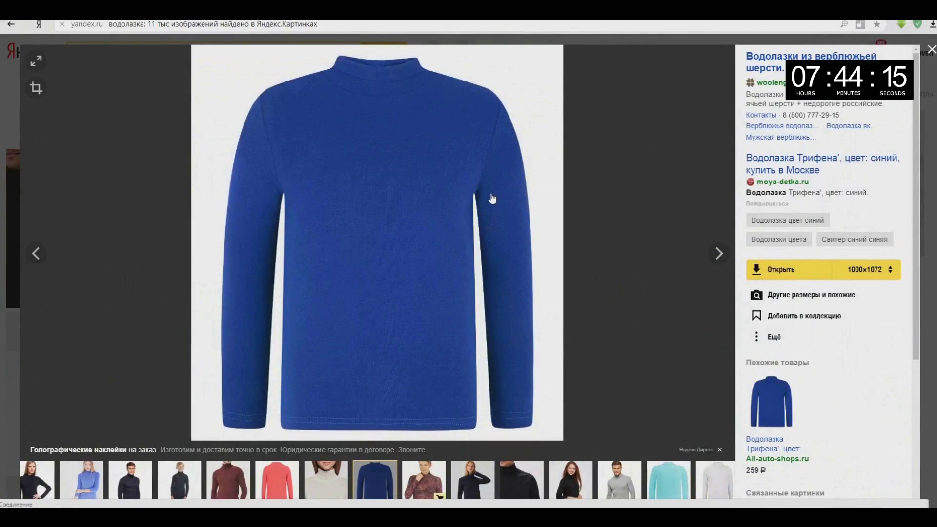
left_click(929, 51)
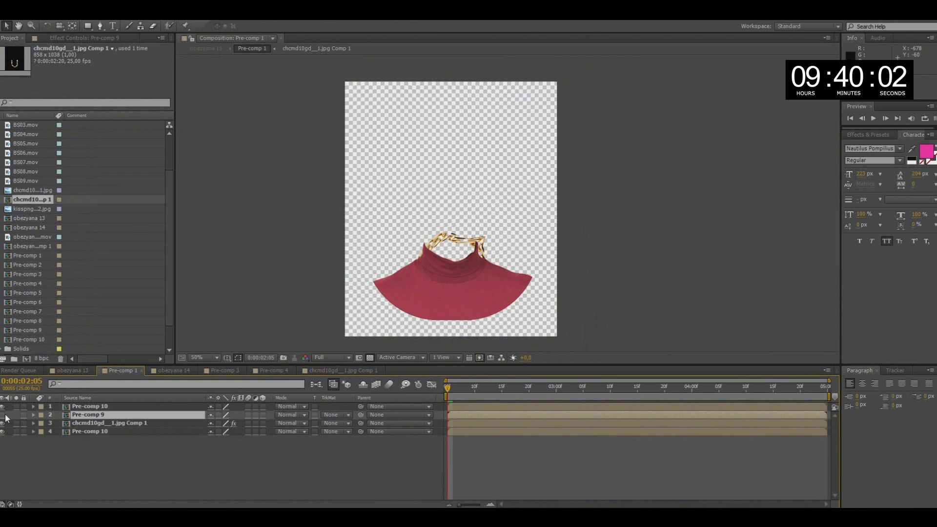
- Switch from Pre-comp 1 to the obezyana 13 composition to view the complete badge
left_click(83, 372)
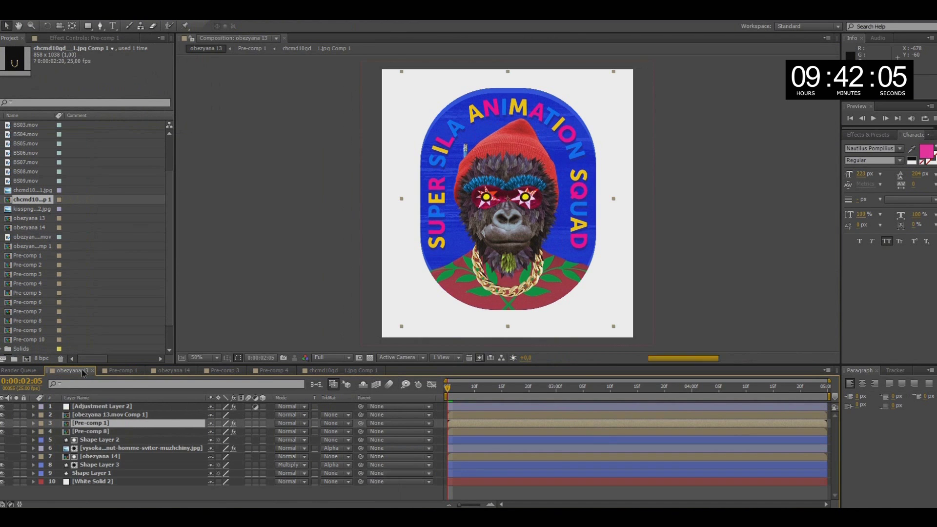